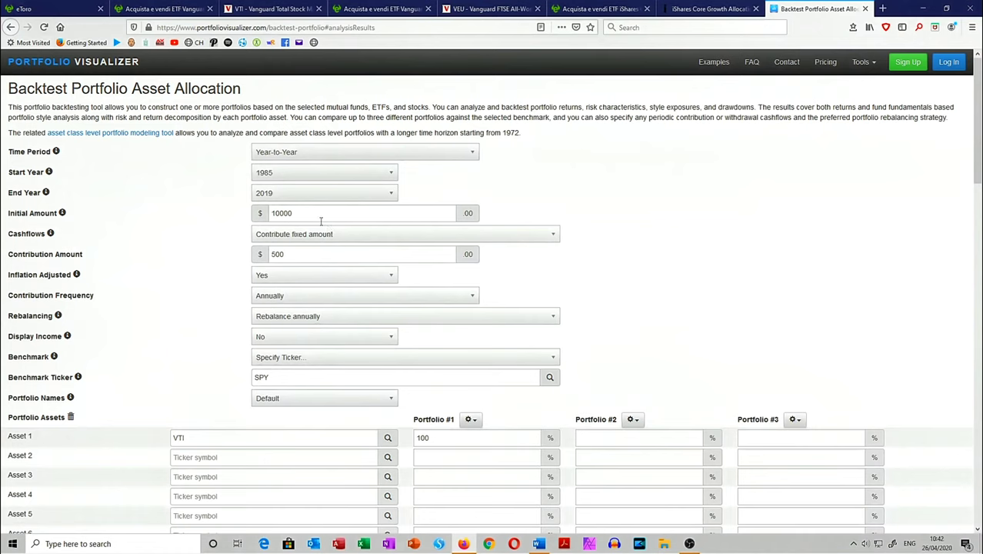
Examine the worst year, maximum drawdown and CAGR of the VTI portfolio in the backtest's Portfolio Returns table.
scroll(354, 270, "down", 1)
scroll(354, 270, "down", 12)
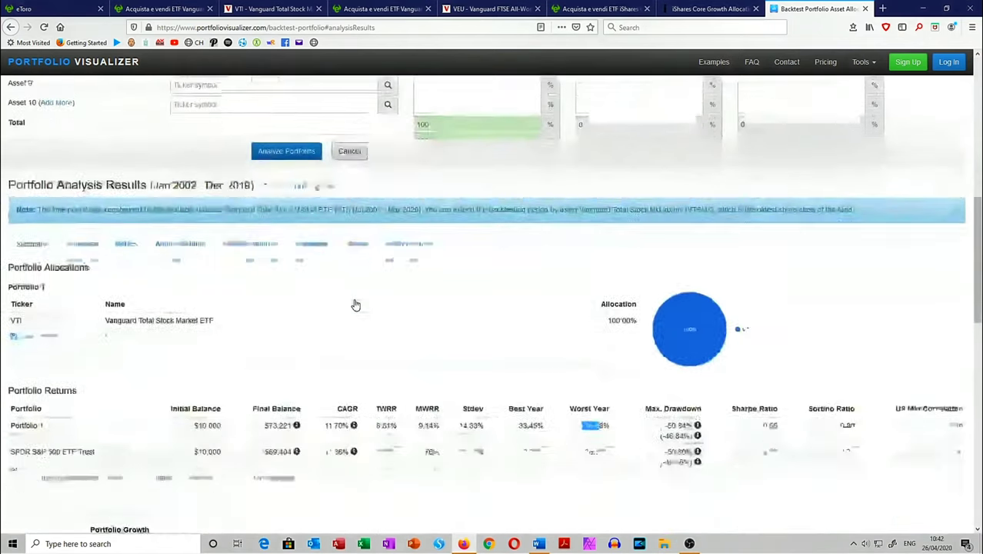
left_click_drag(582, 410, 603, 411)
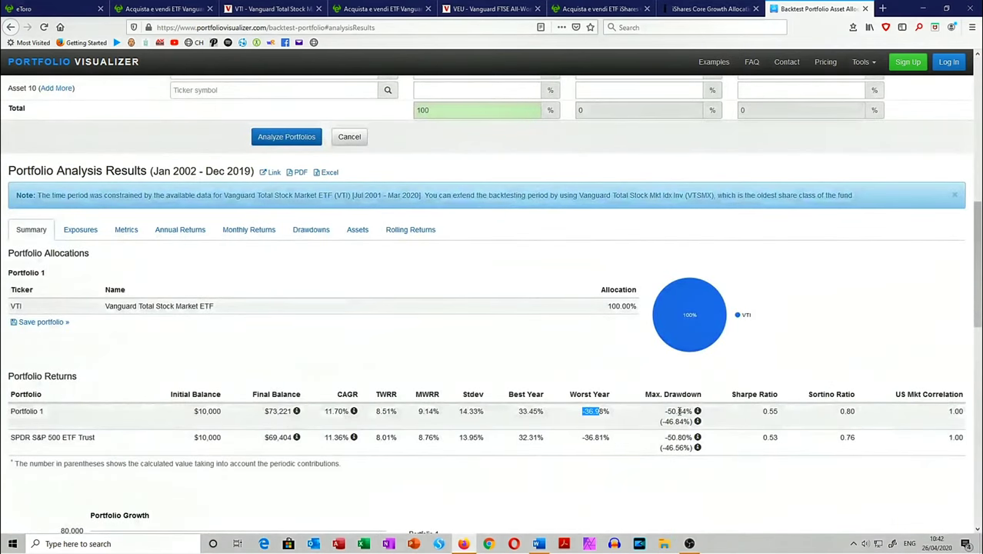
mouse_move(353, 413)
Rerun the VTI backtest with the end year set to 2020 and inspect the end of the Portfolio Growth chart.
scroll(353, 449, "up", 7)
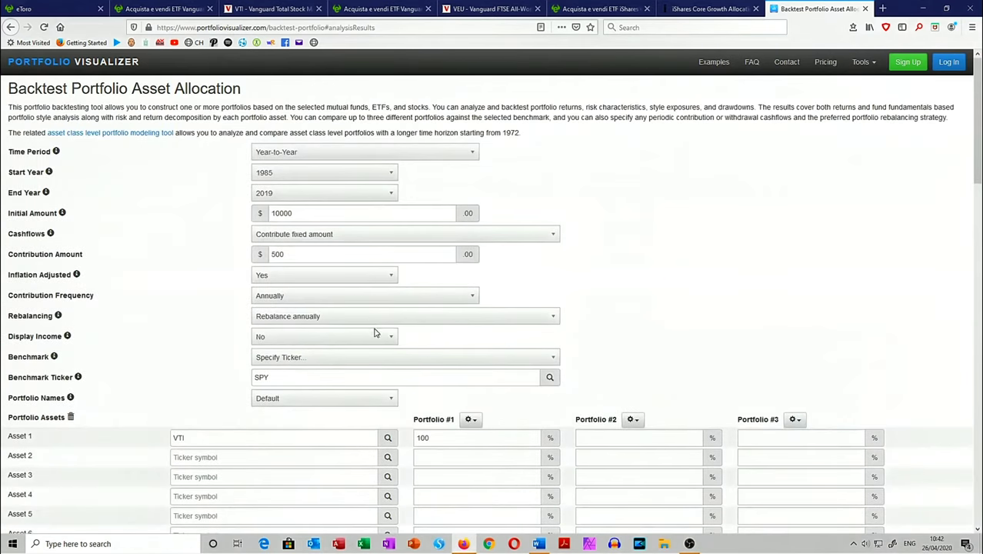
left_click(335, 194)
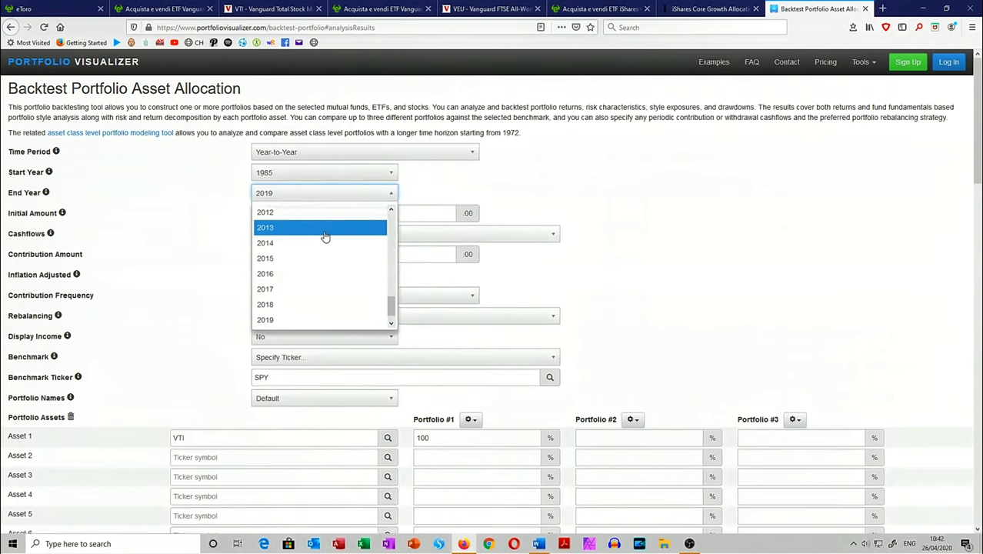
left_click(294, 320)
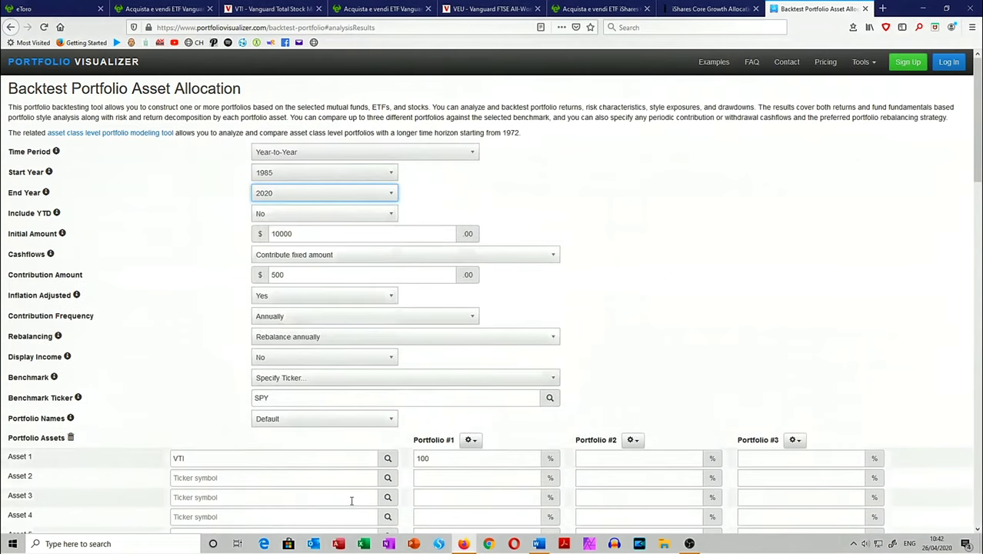
scroll(351, 500, "down", 4)
left_click(286, 367)
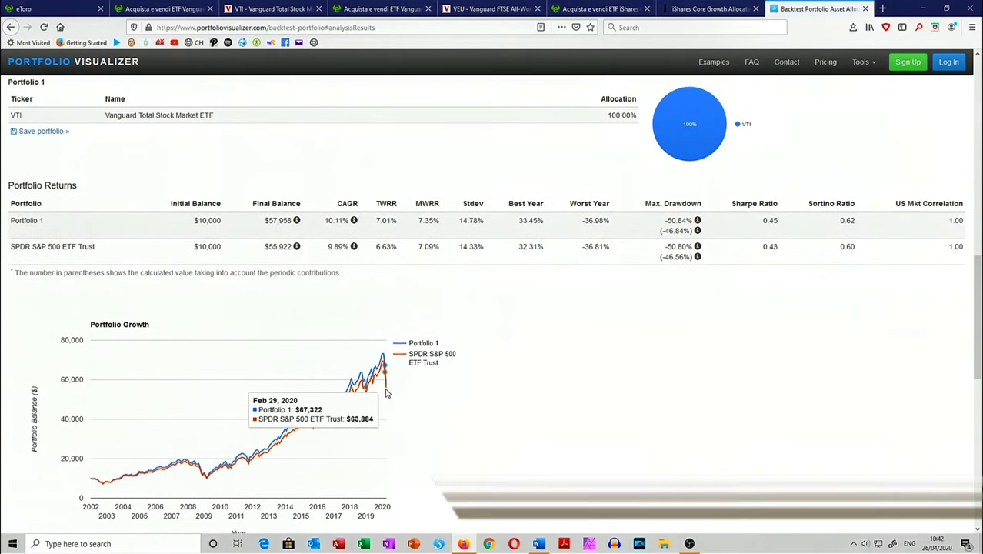
mouse_move(386, 390)
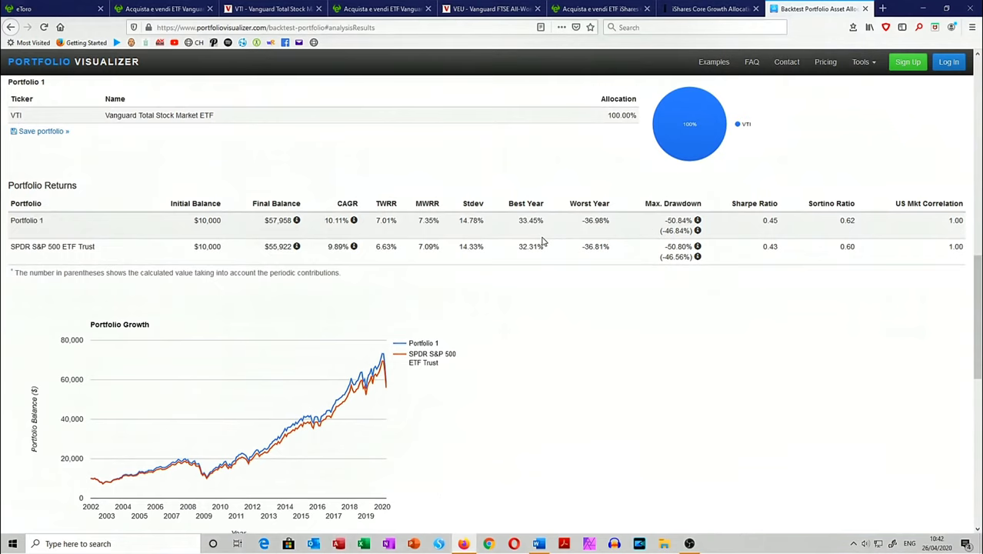
View VEU on eToro, switch to Vanguard's VEU overview and examine its product summary, region allocation and 10 largest holdings.
left_click(377, 10)
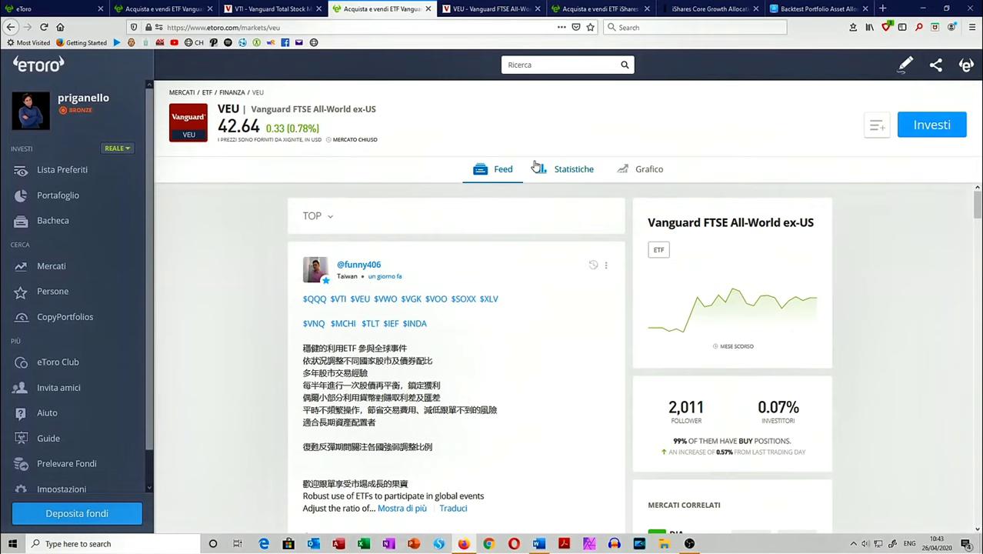
key("ctrl+Tab")
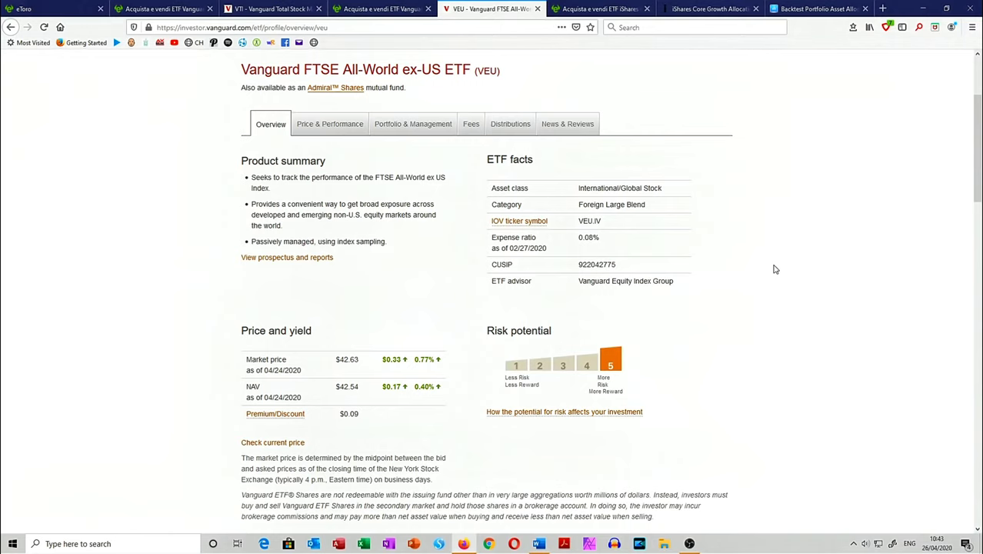
scroll(734, 268, "down", 10)
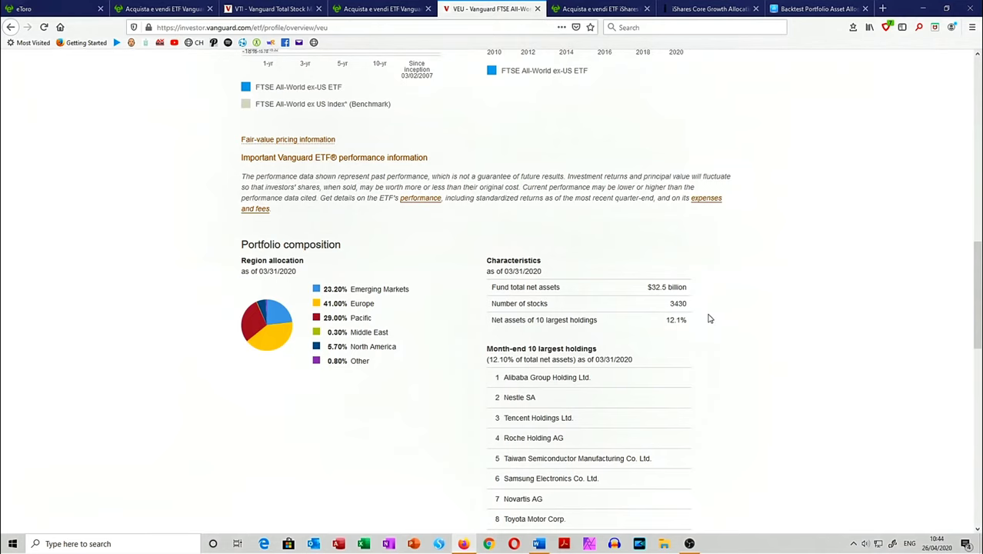
scroll(708, 317, "down", 2)
scroll(709, 318, "down", 1)
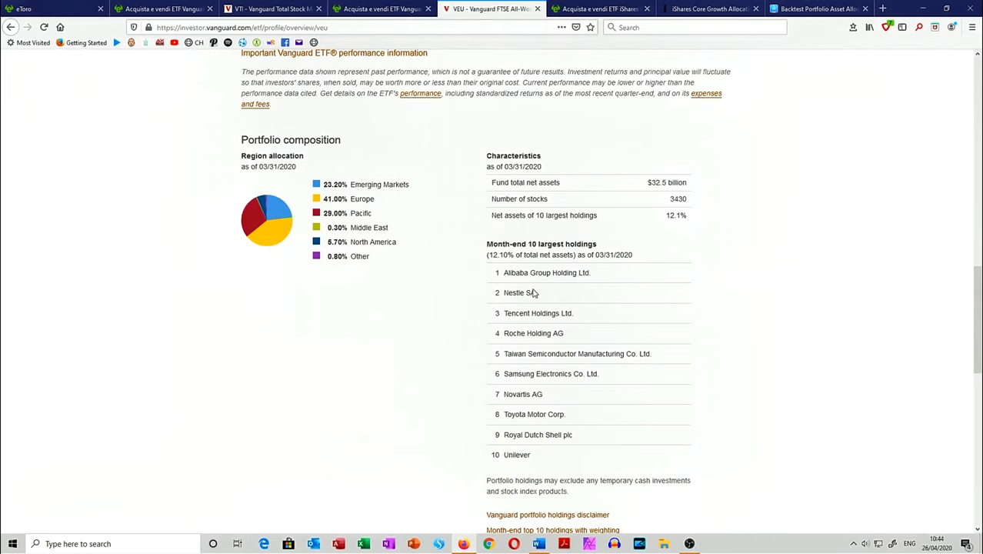
scroll(526, 308, "down", 3)
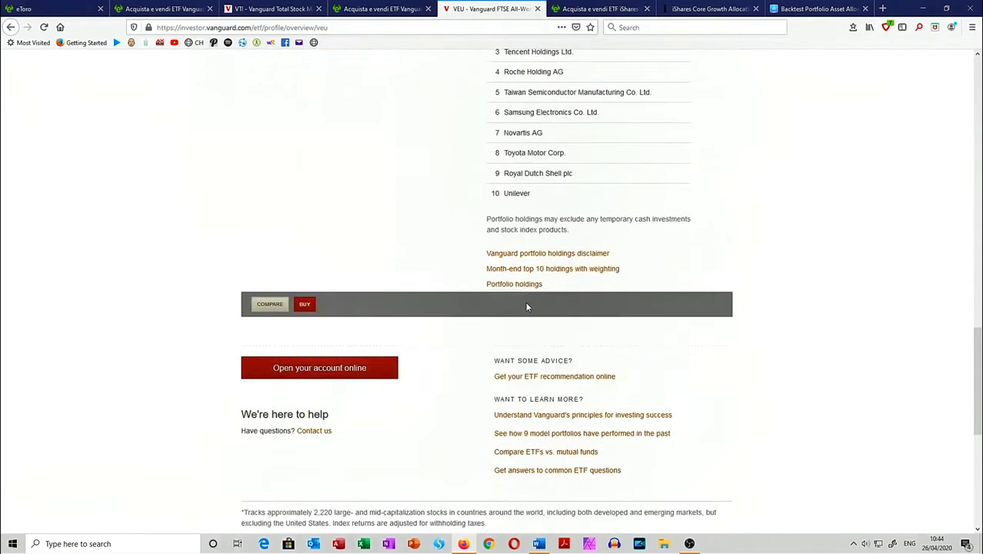
Open VEU's portfolio and management details and examine its market allocation by country.
scroll(527, 303, "up", 7)
scroll(527, 307, "up", 6)
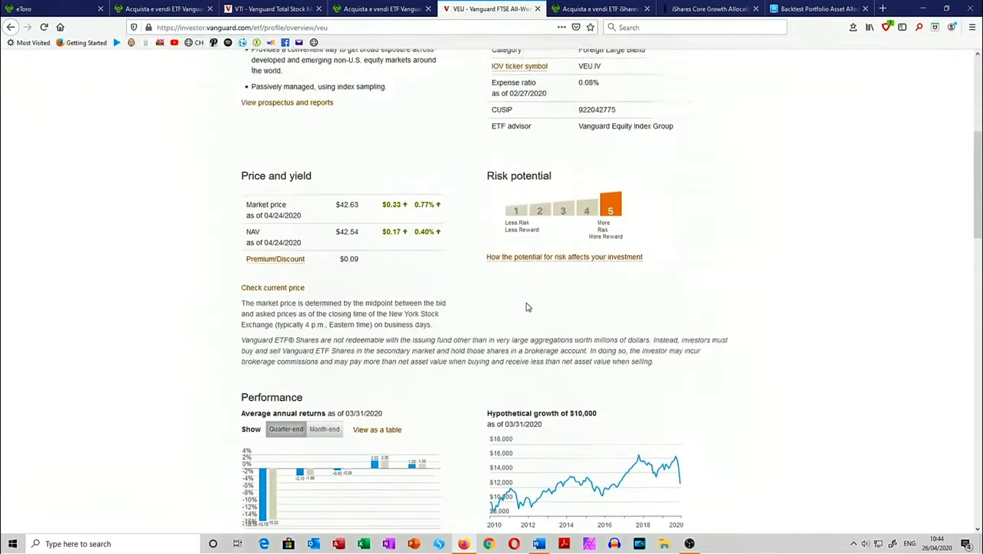
left_click(430, 285)
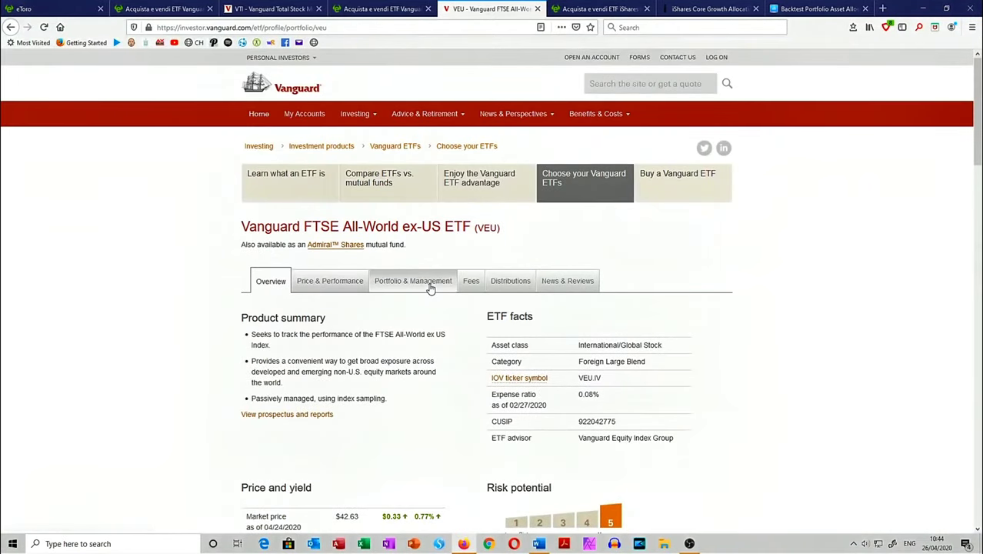
scroll(429, 285, "down", 10)
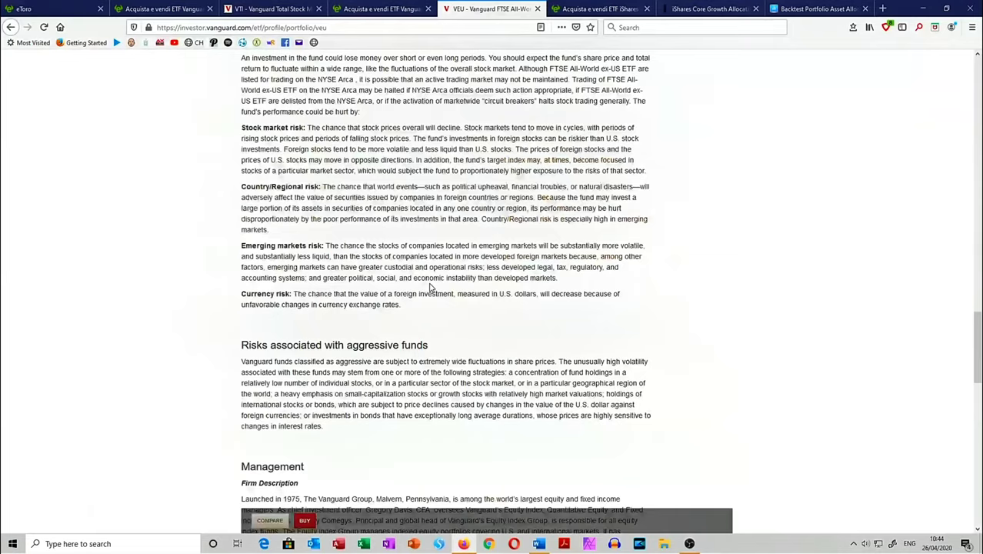
scroll(429, 285, "up", 8)
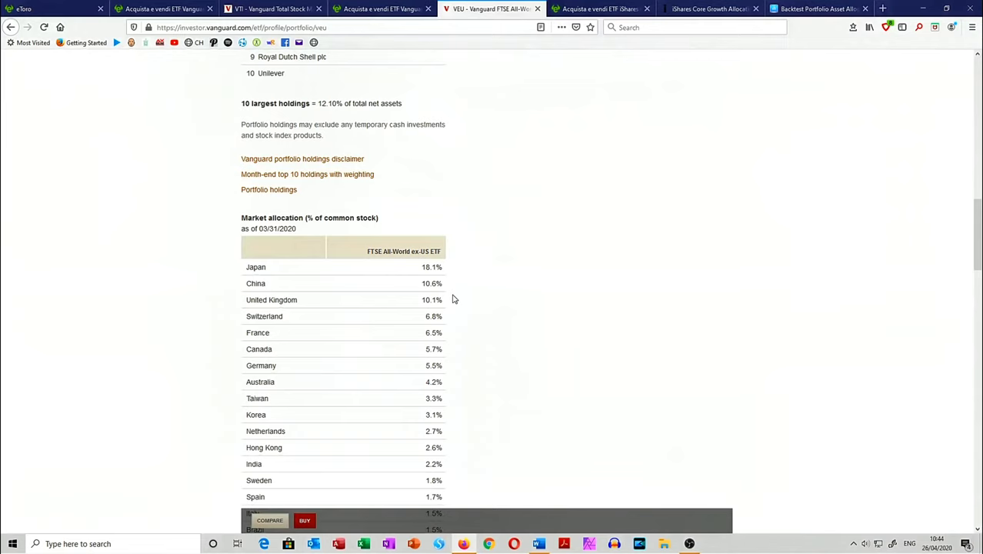
Open VEU's price and performance details and examine the growth of $10,000 and average annual returns.
scroll(453, 299, "up", 5)
left_click(330, 282)
scroll(406, 312, "down", 5)
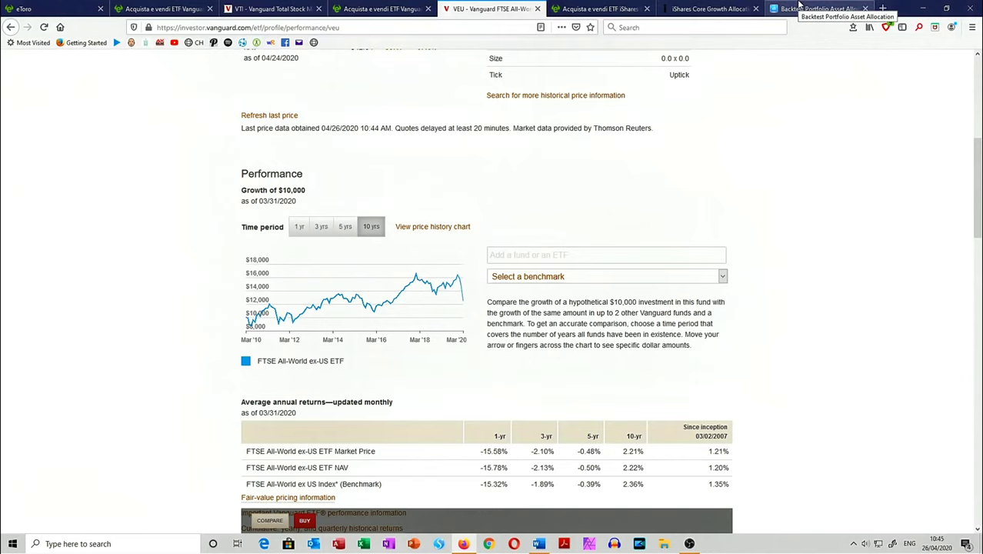
Switch to Portfolio Visualizer, replace VTI with VEU as Asset 1 and analyze the portfolio's returns and drawdown.
left_click(816, 9)
scroll(392, 235, "up", 10)
scroll(370, 251, "up", 2)
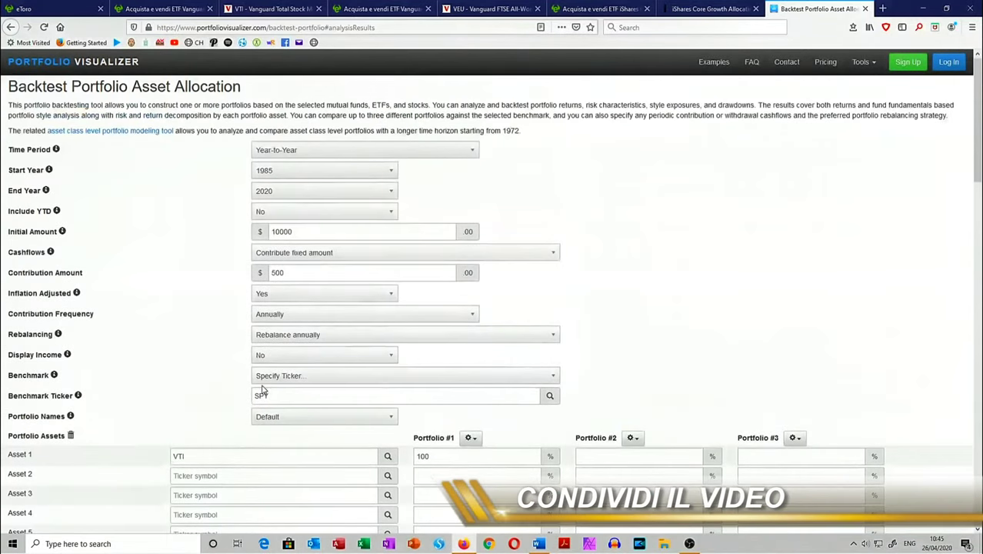
double_click(249, 460)
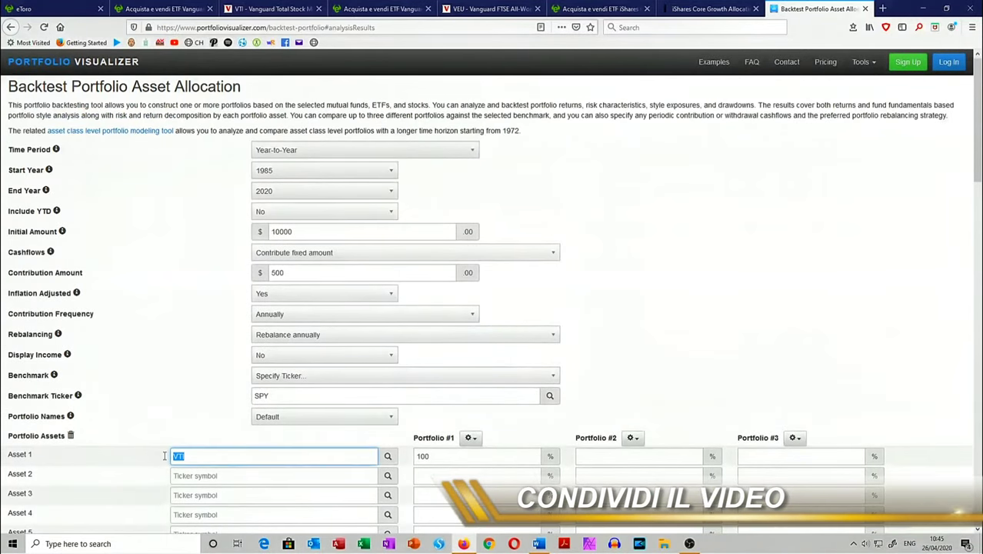
type("veu")
left_click(257, 474)
scroll(280, 464, "down", 2)
scroll(280, 464, "down", 4)
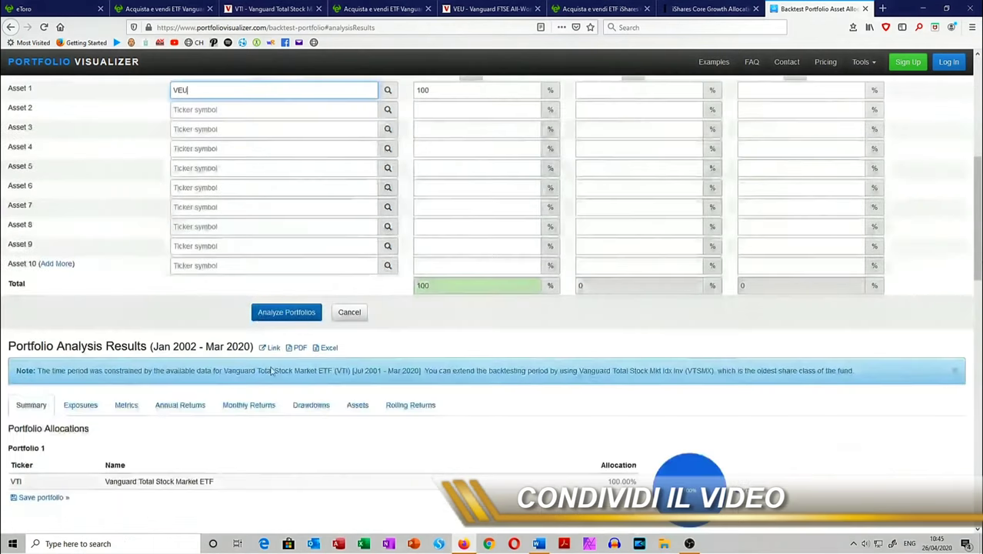
left_click(275, 309)
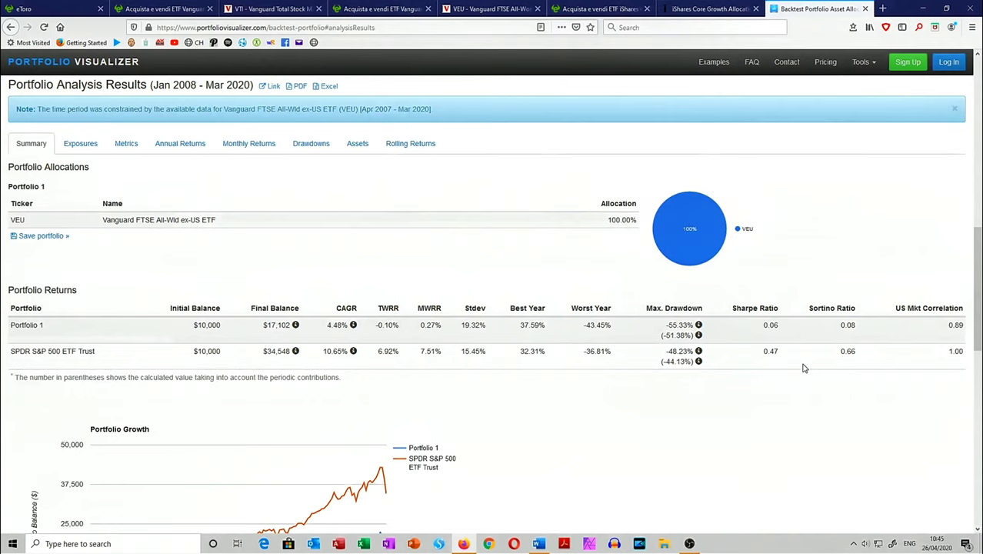
mouse_move(699, 362)
Rerun the VEU backtest with the end year set to 2019.
scroll(306, 343, "up", 10)
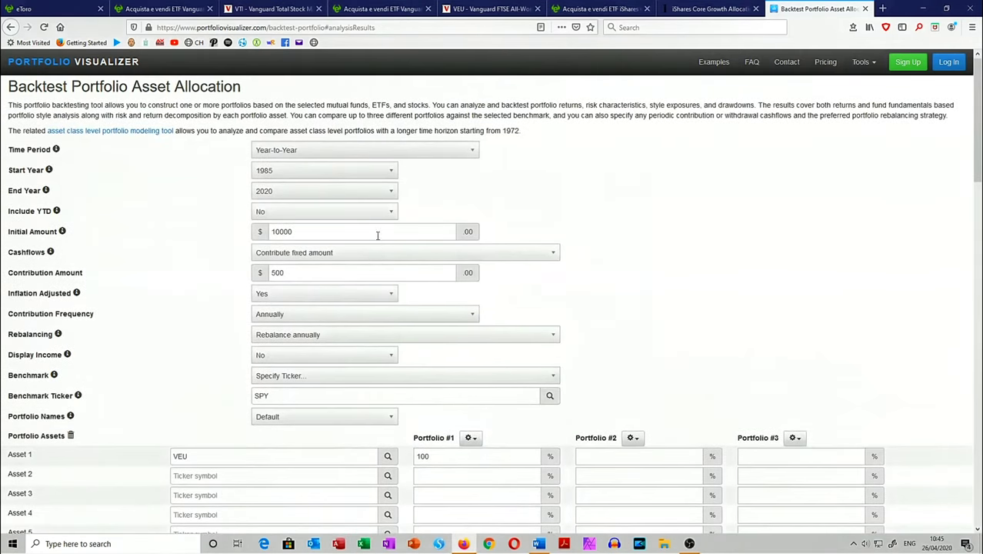
left_click(358, 197)
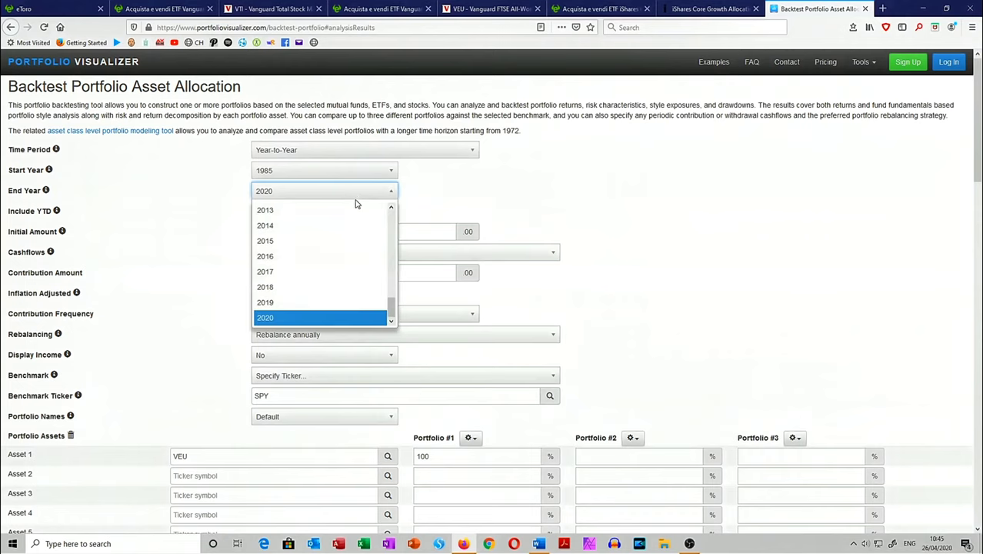
left_click(318, 302)
scroll(318, 301, "down", 5)
left_click(299, 350)
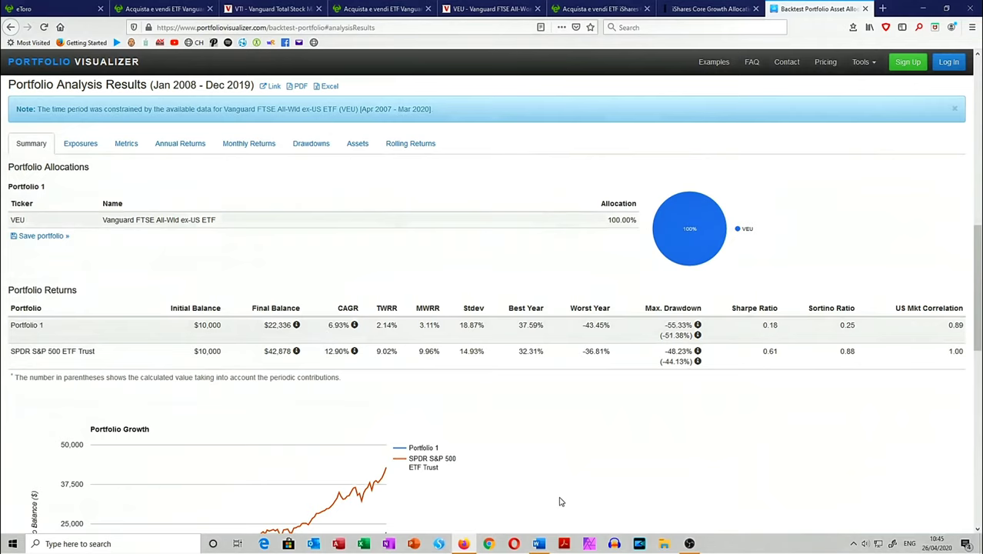
Switch to the iShares Core Growth Allocation ETF (AOR) page on eToro and expand its full fund description.
scroll(551, 491, "up", 5)
scroll(546, 494, "up", 4)
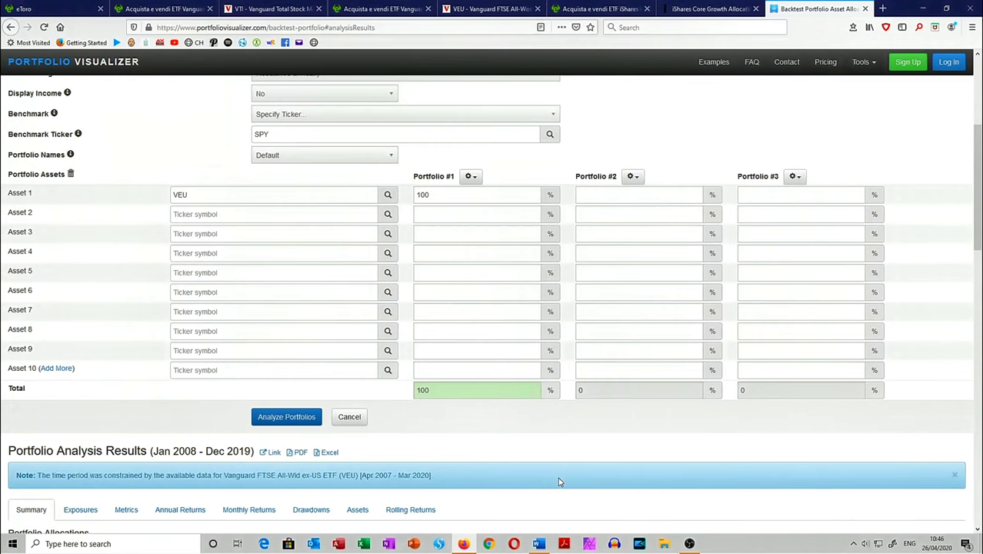
left_click(619, 7)
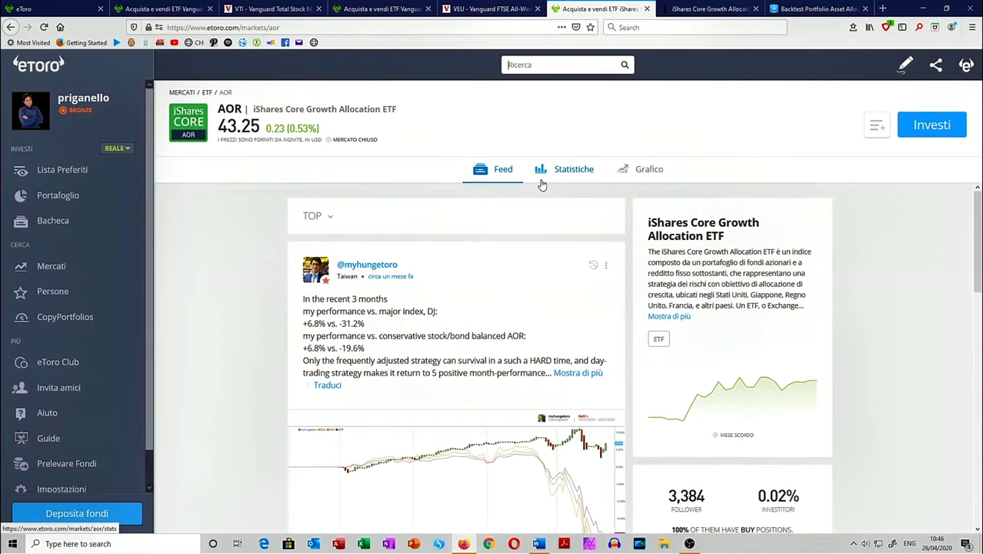
left_click(677, 317)
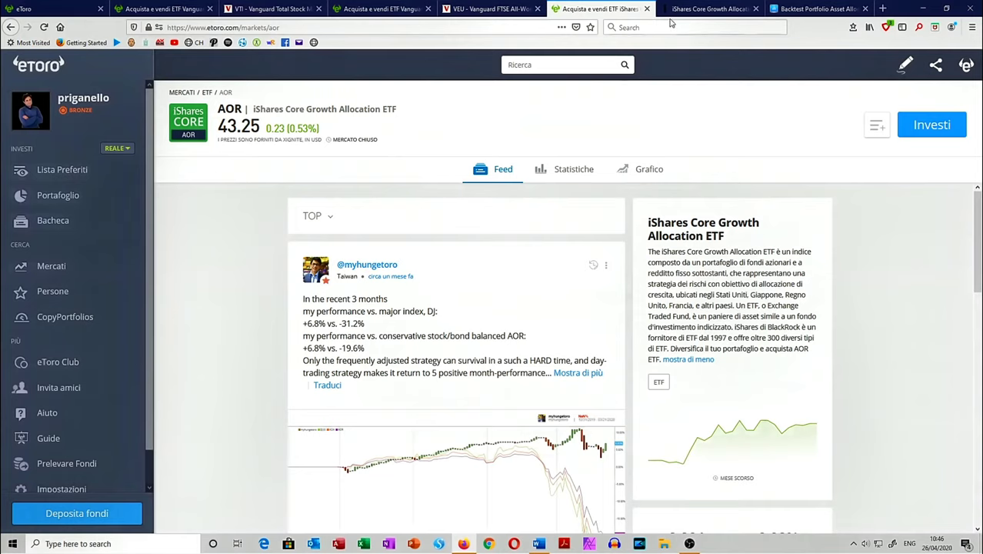
Switch to the iShares page for AOR and examine its fund overview and average annual returns.
left_click(709, 7)
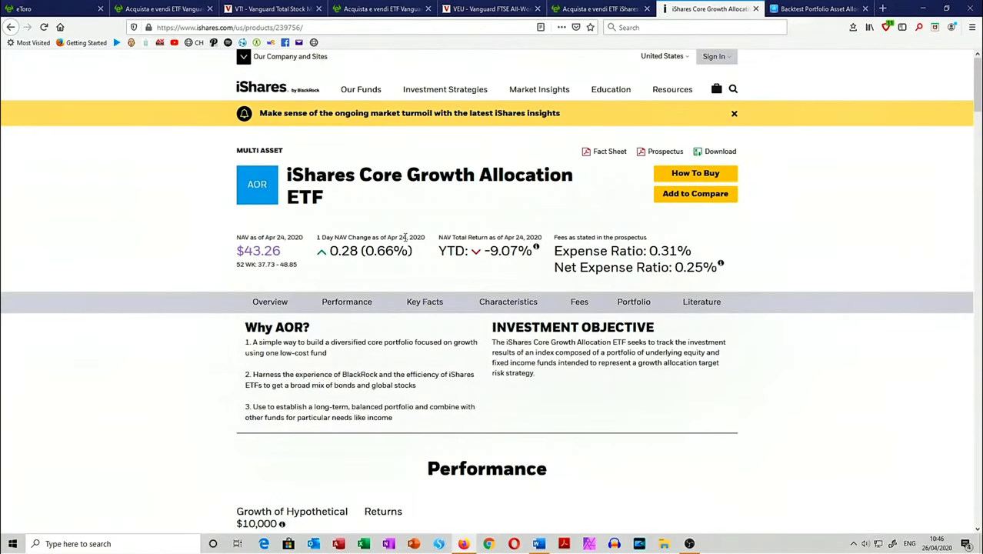
scroll(312, 260, "down", 3)
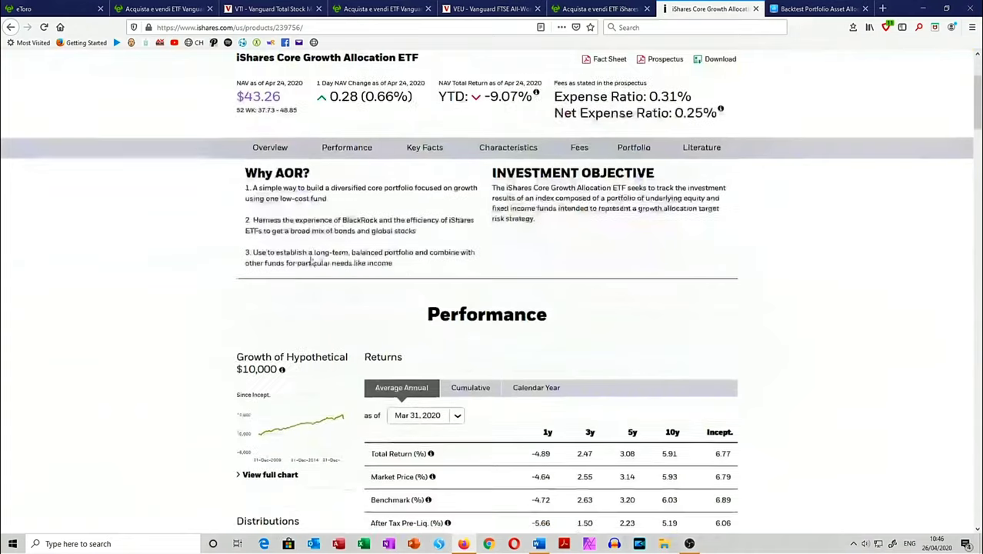
scroll(312, 260, "down", 3)
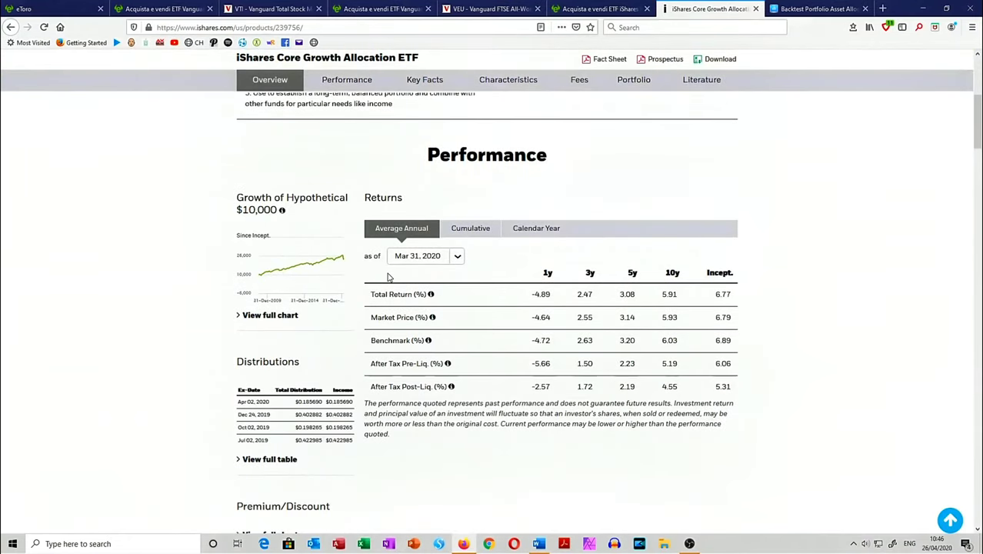
scroll(392, 278, "down", 3)
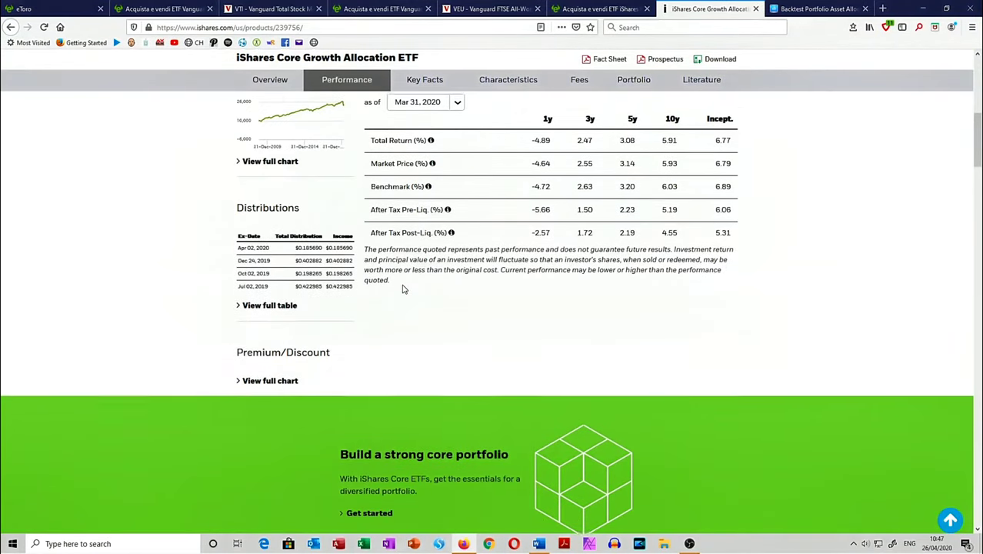
scroll(403, 288, "up", 2)
scroll(487, 264, "up", 2)
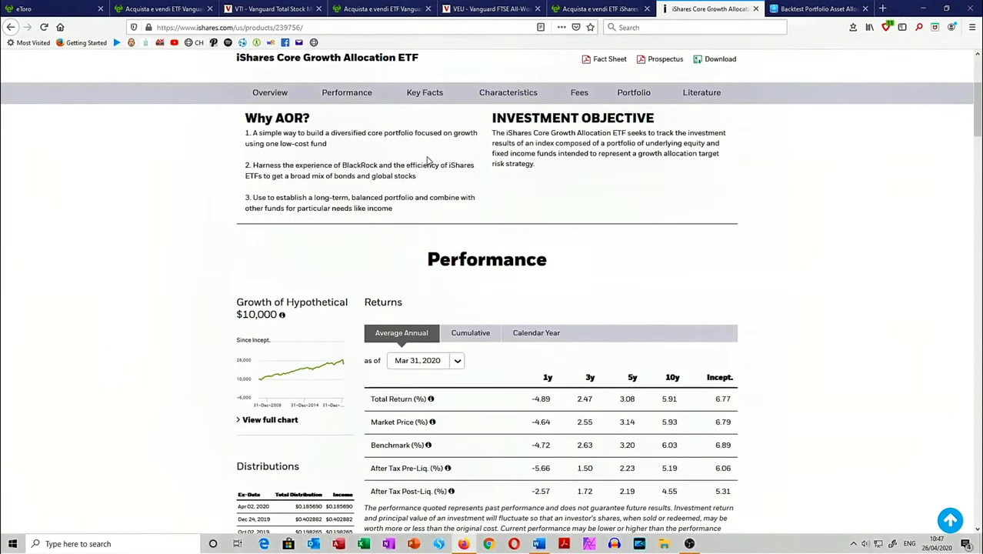
Examine AOR's key facts and top 10 holdings, and go to its fees section.
left_click(508, 92)
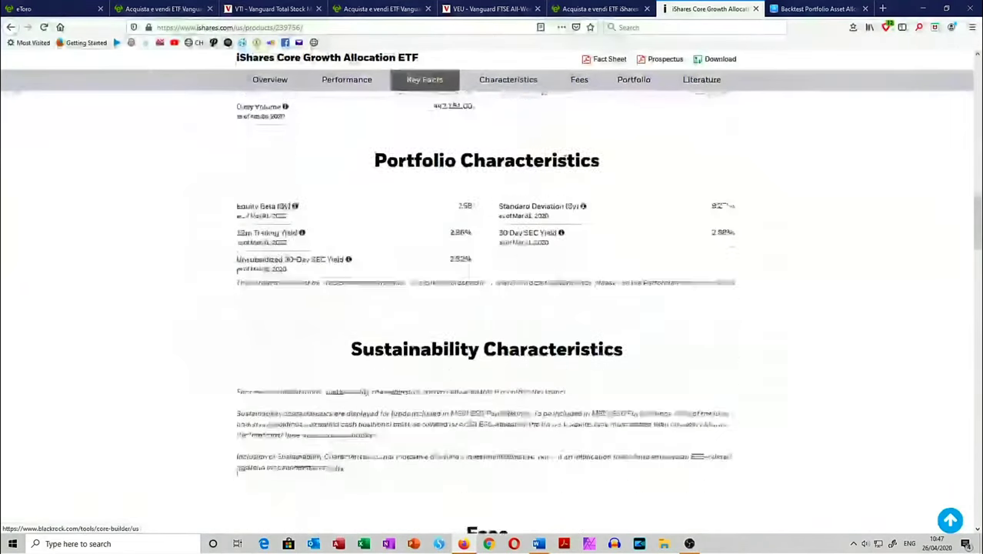
scroll(567, 230, "up", 4)
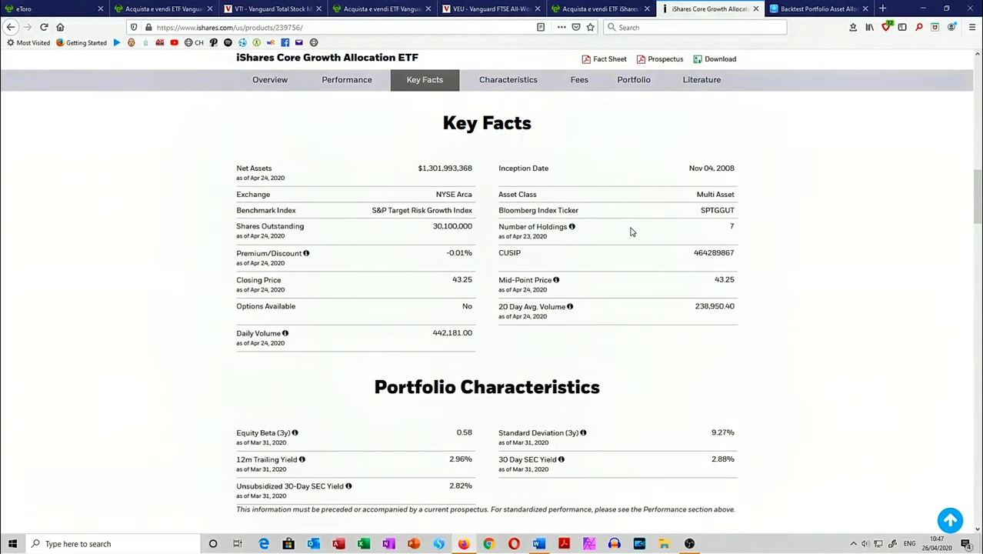
scroll(608, 166, "down", 10)
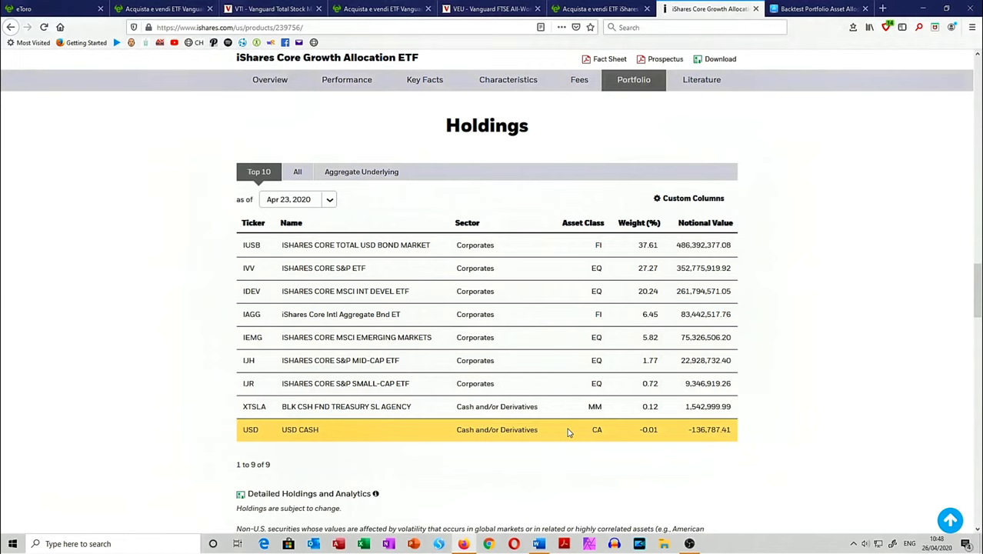
left_click(569, 85)
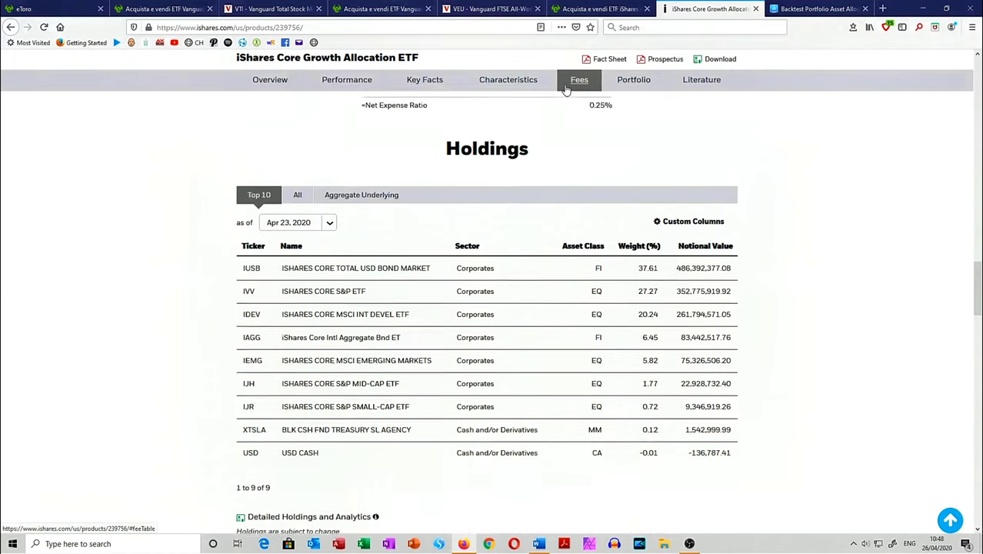